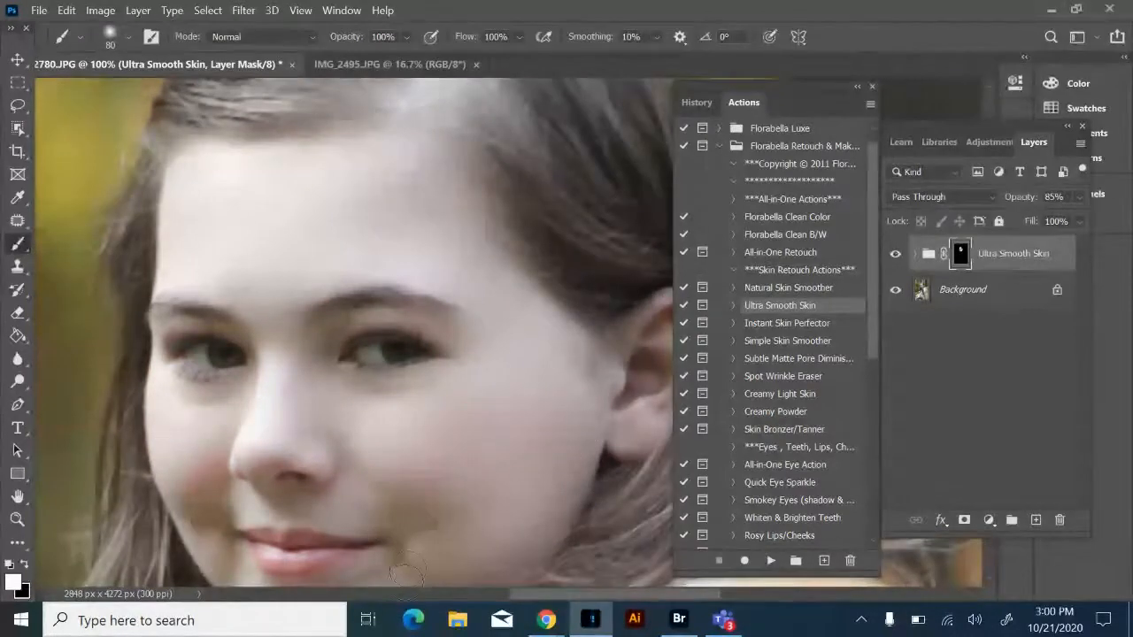
Step: Enlarge the brush to 175 px and paint white on the Ultra Smooth Skin mask around the head and hair
scroll(407, 566, "down", 3)
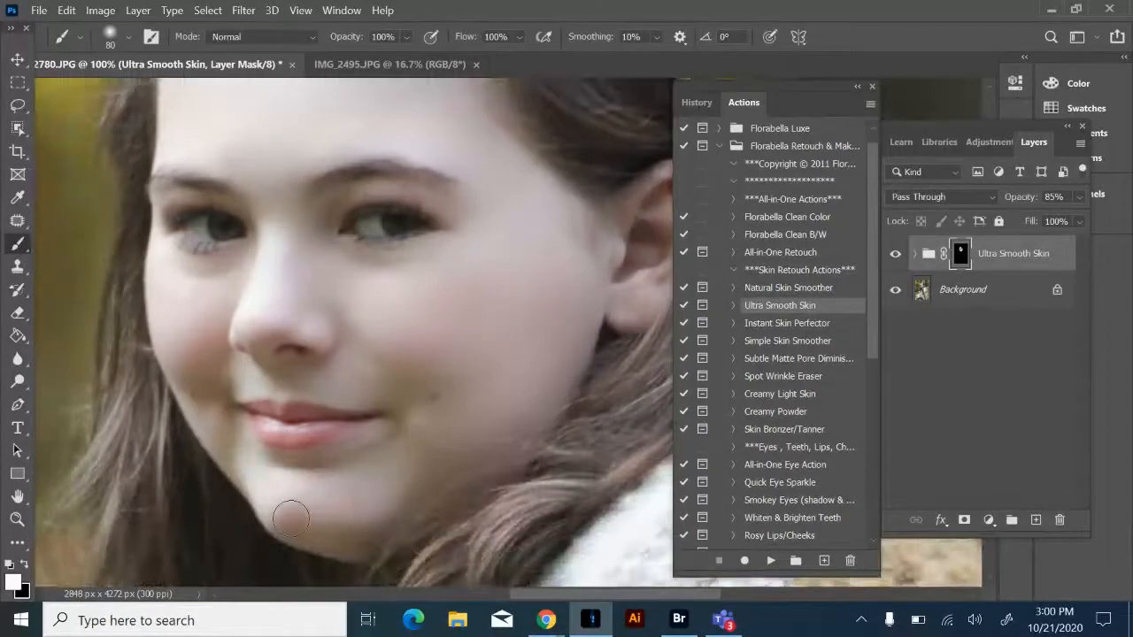
scroll(288, 518, "up", 2)
key("ctrl+minus")
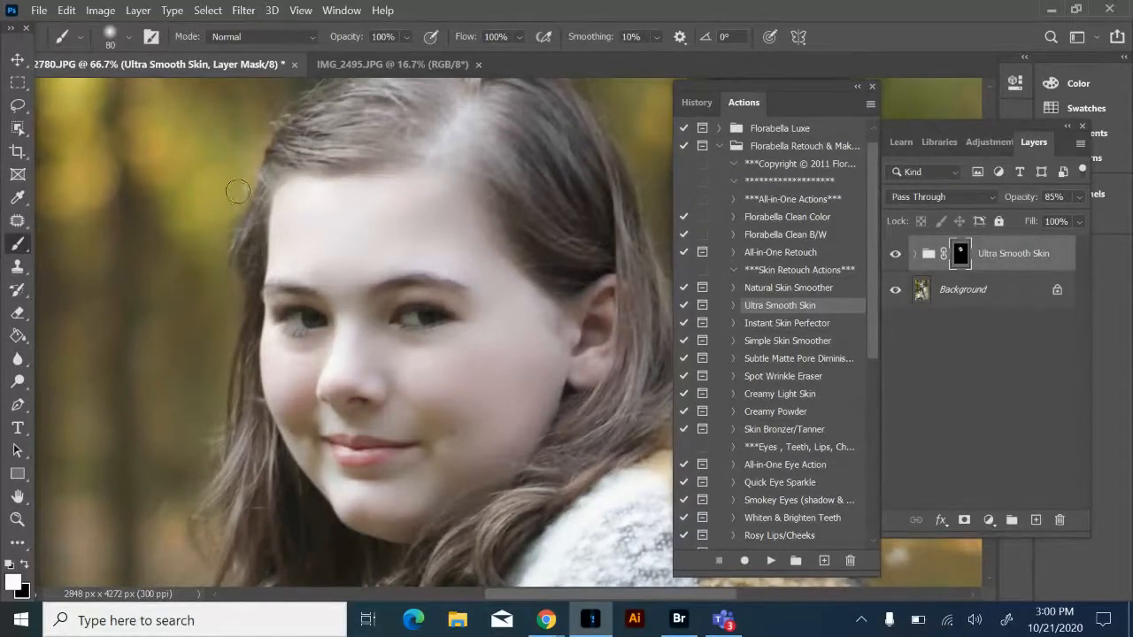
scroll(217, 204, "up", 2)
key("bracketright")
key("bracketright")
key("bracketright")
key("bracketright")
key("bracketright")
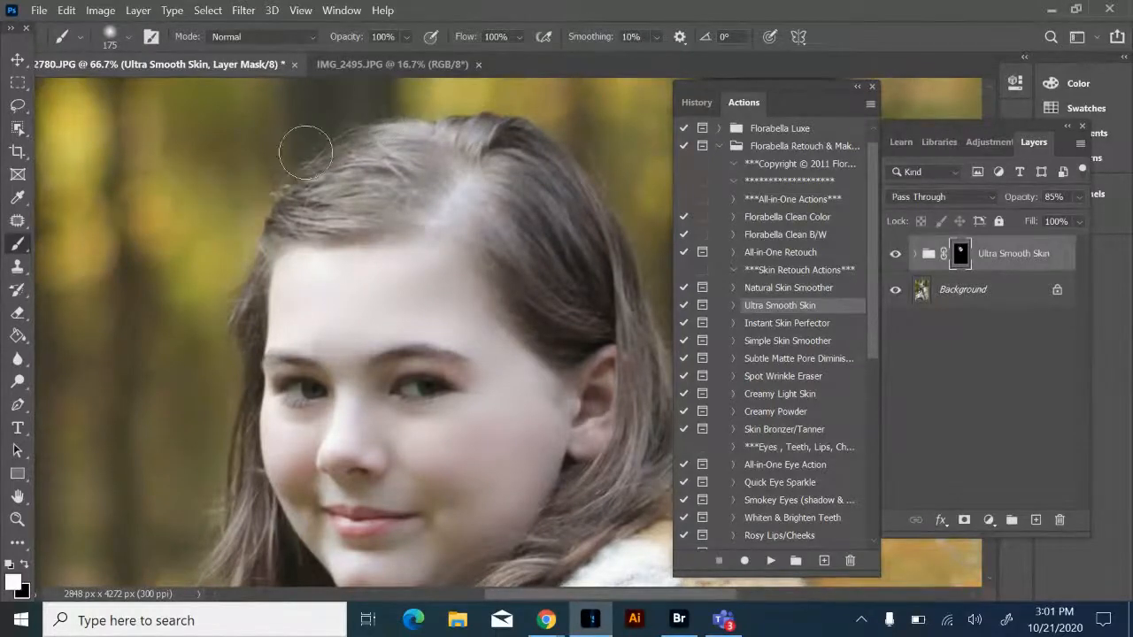
scroll(645, 233, "right", 3)
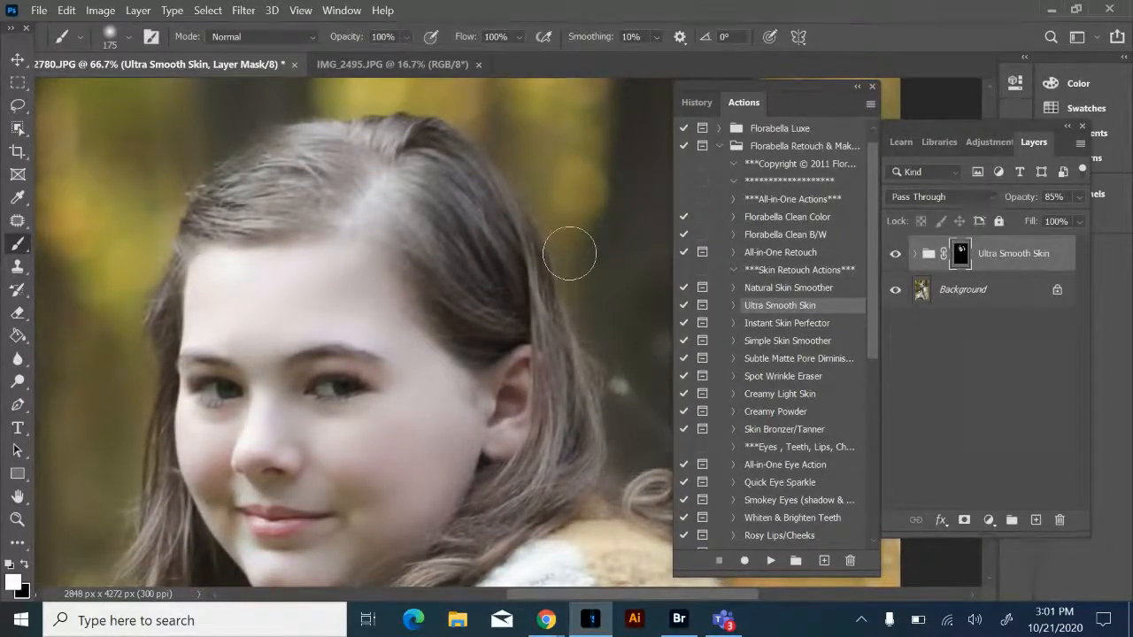
scroll(569, 254, "down", 1)
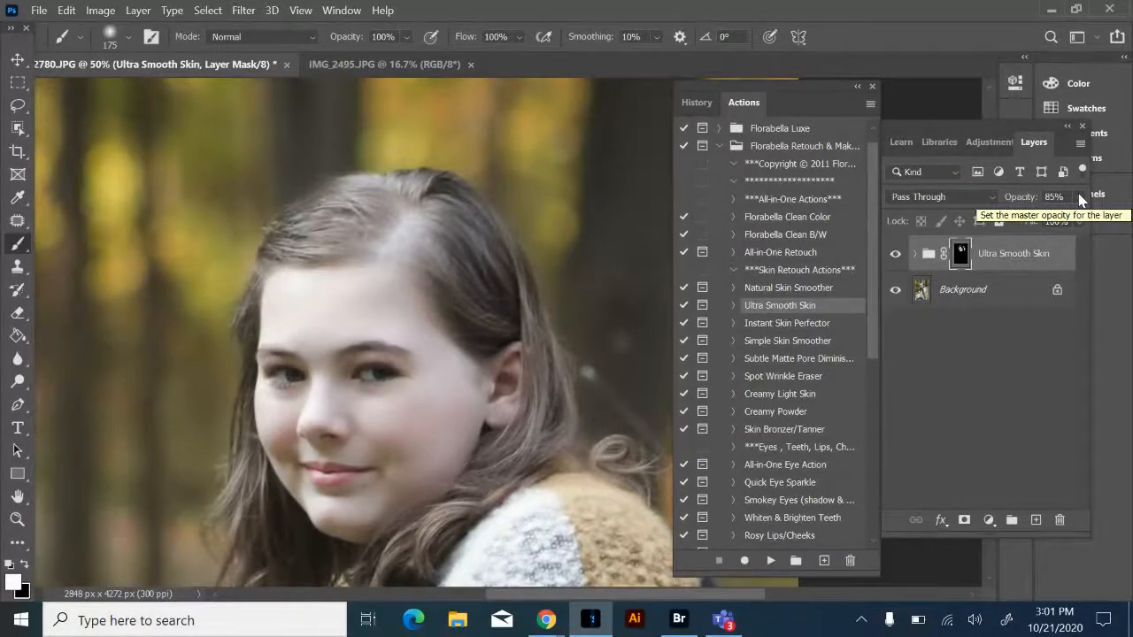
Step: Lower the Ultra Smooth Skin group's opacity to 46% and toggle its visibility to compare before and after
left_click(1079, 196)
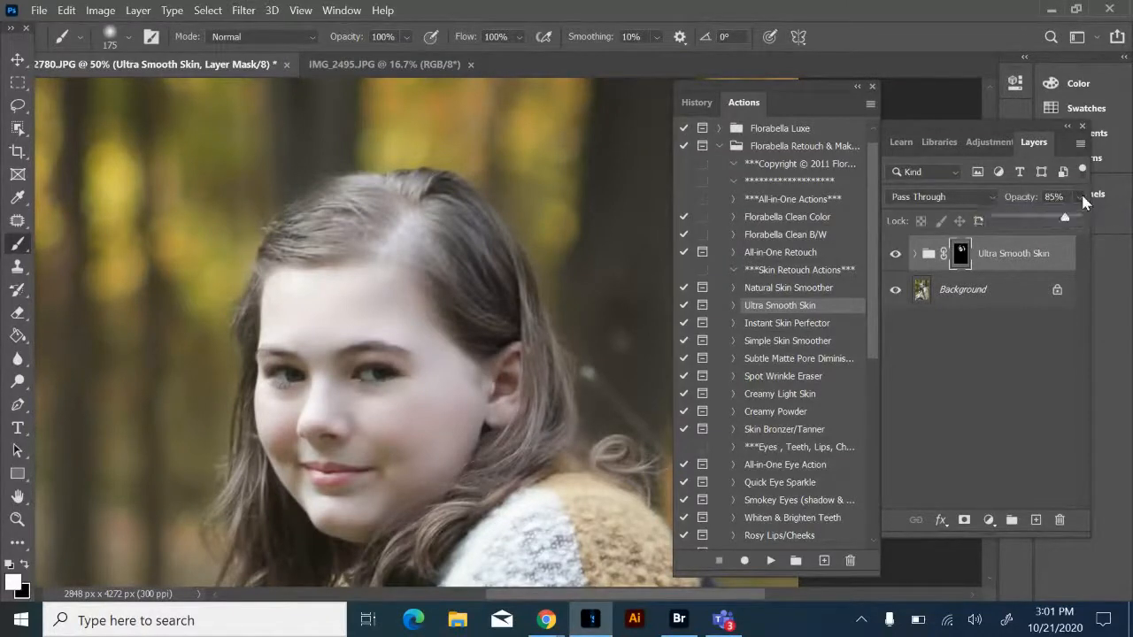
left_click_drag(1068, 221, 1036, 222)
right_click(897, 259)
left_click(898, 263)
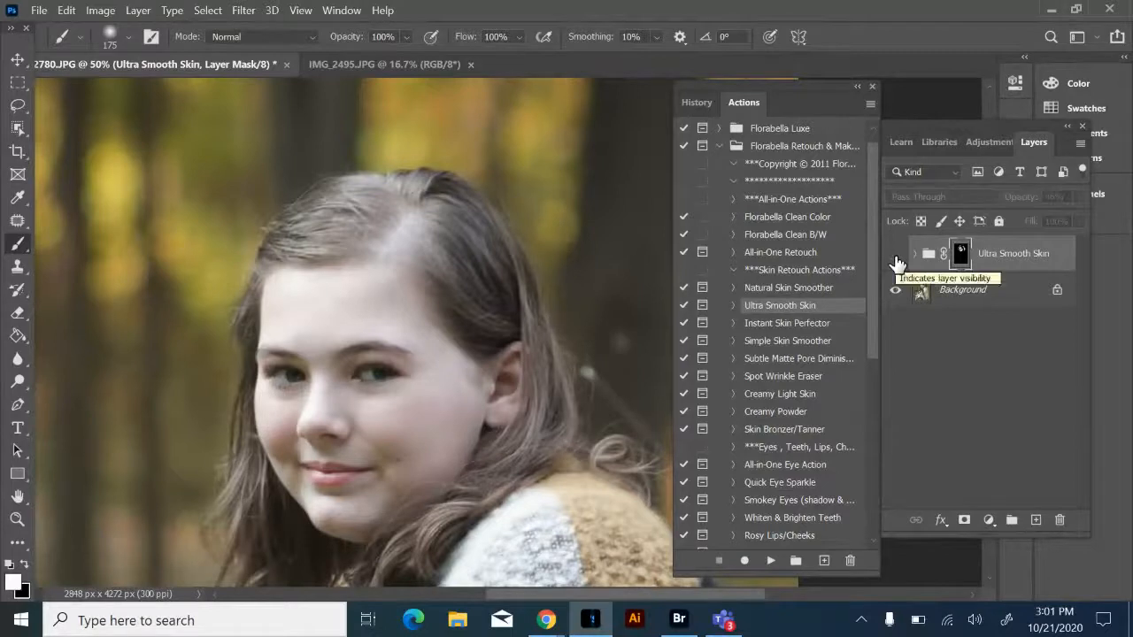
left_click(896, 261)
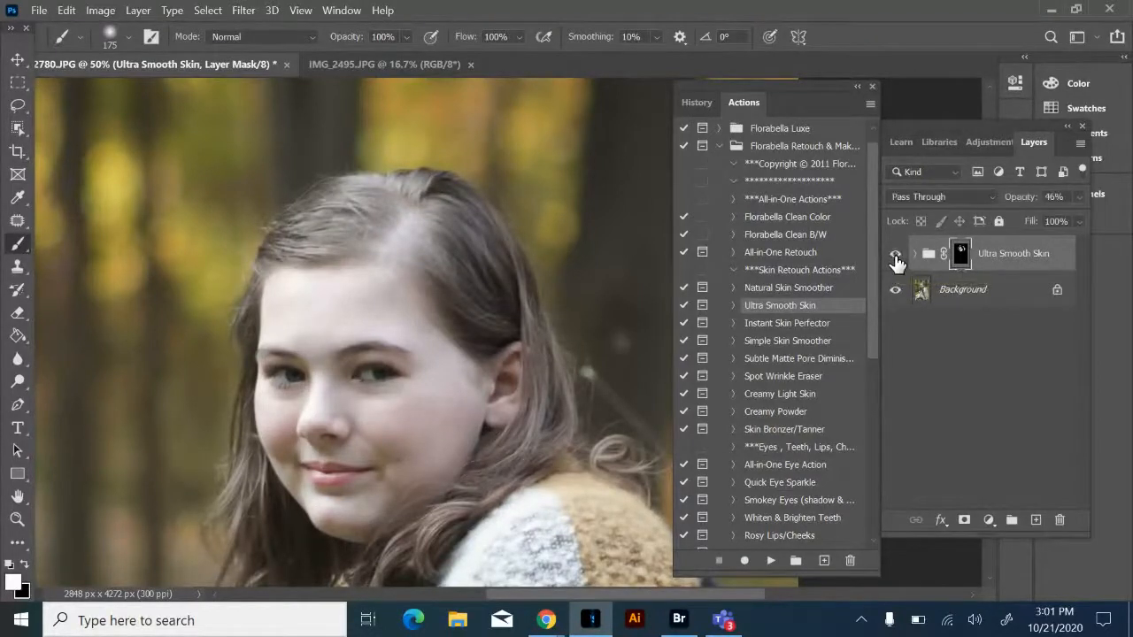
left_click(896, 260)
left_click(895, 259)
Step: Reduce the brush to 125 px and set the Ultra Smooth Skin group's opacity to 43%
left_click(1077, 197)
scroll(632, 314, "down", 2)
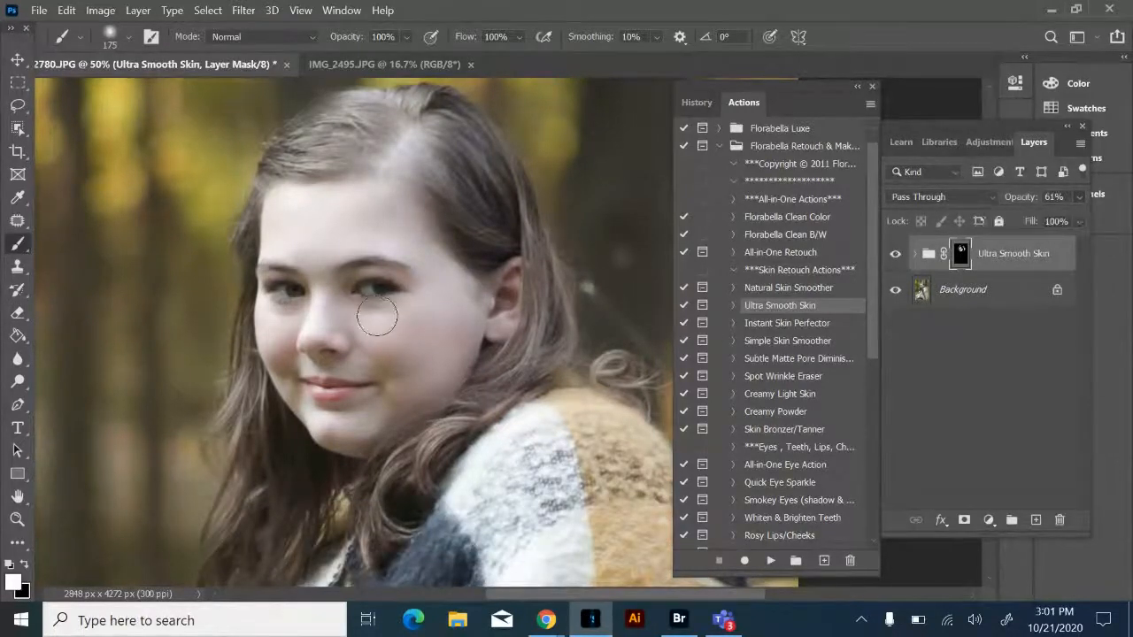
key("bracketright")
key("bracketleft")
key("bracketleft")
key("bracketleft")
left_click(1078, 197)
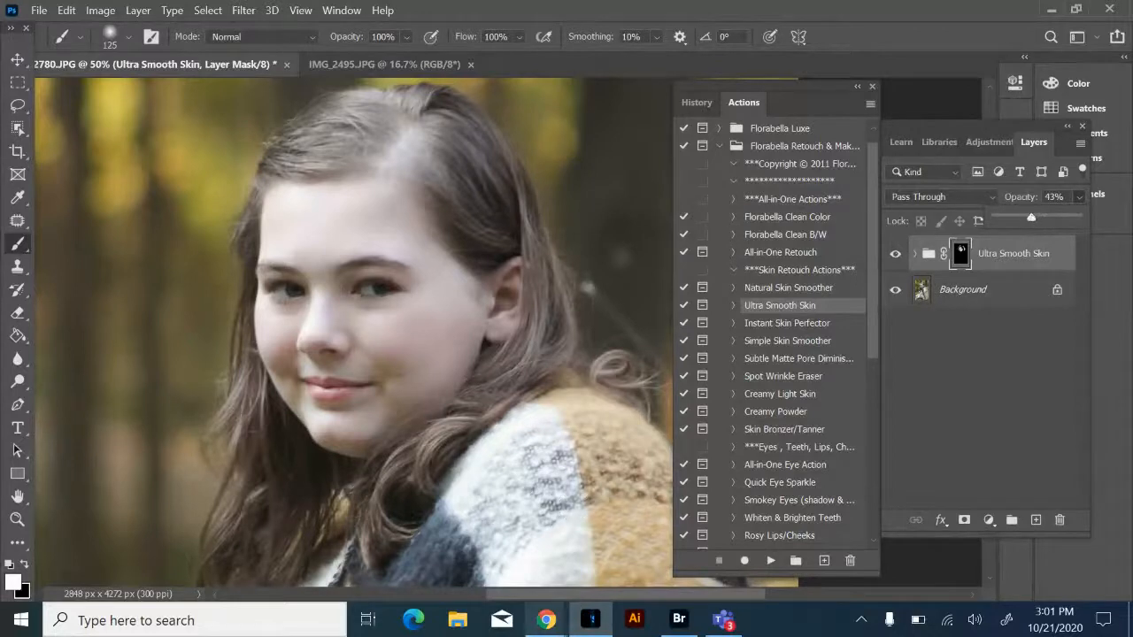
mouse_move(545, 622)
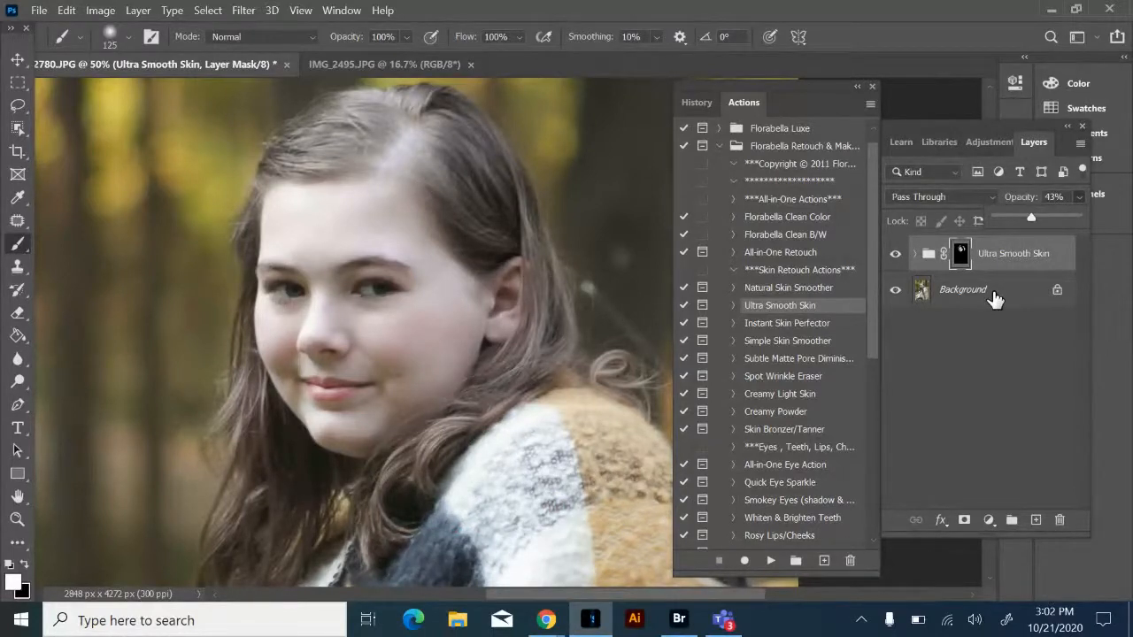
Step: Flatten the image to merge the skin smoothing into the Background layer
right_click(992, 292)
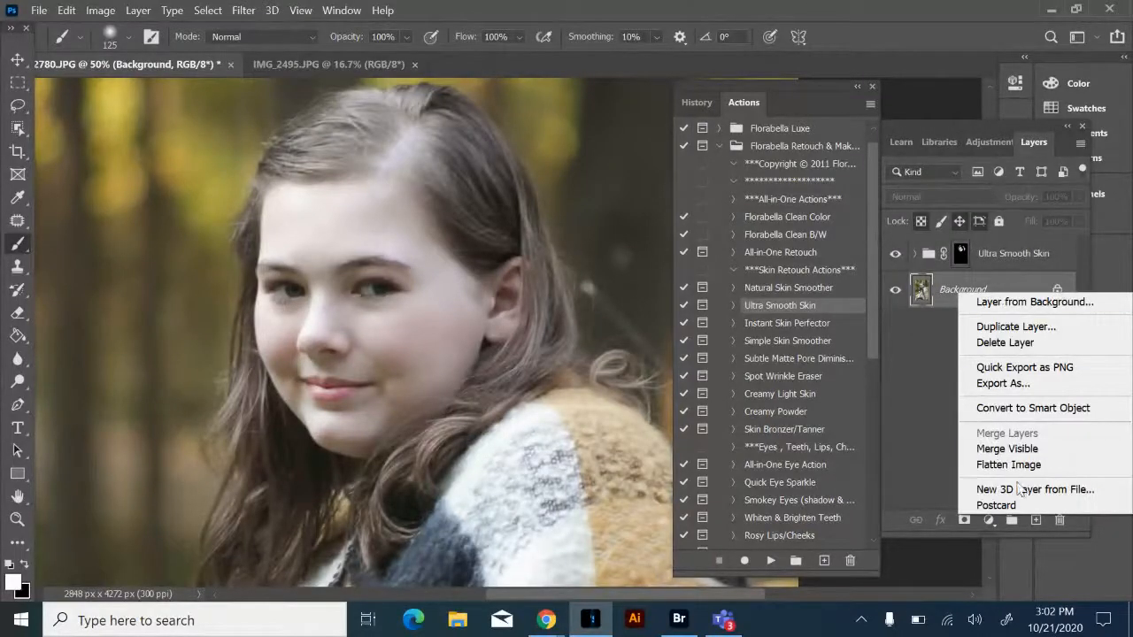
left_click(139, 11)
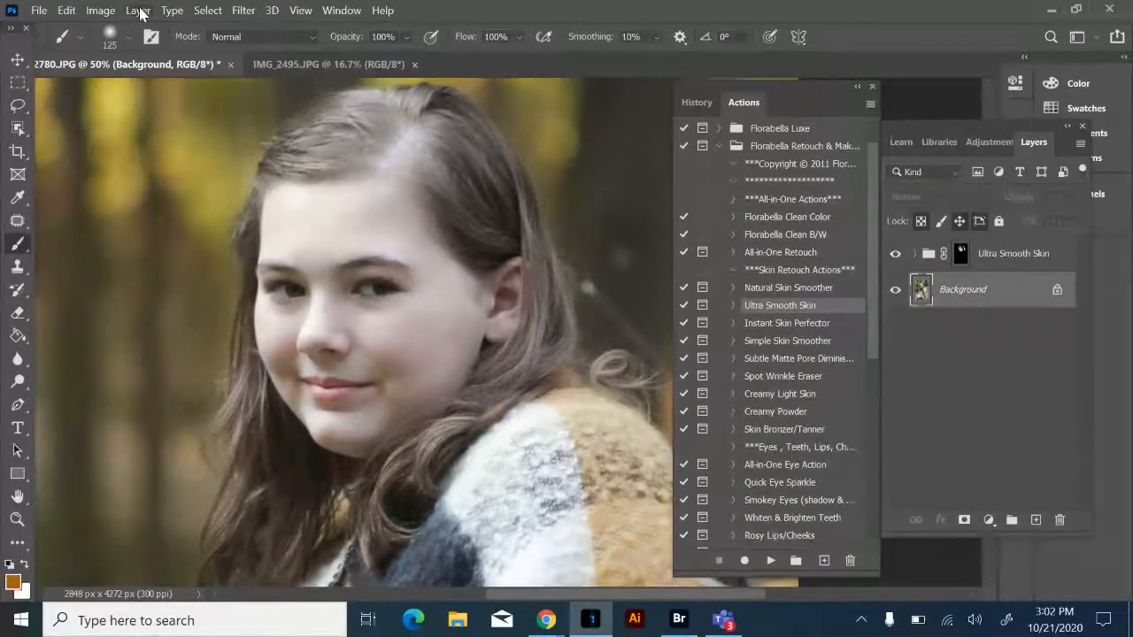
left_click(139, 11)
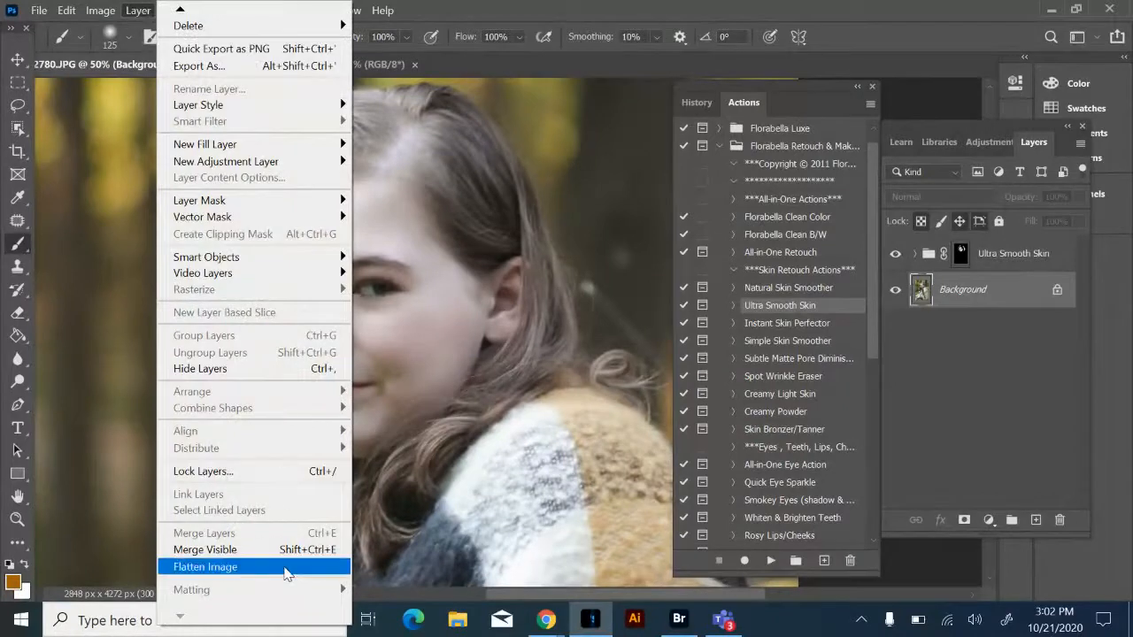
left_click(287, 567)
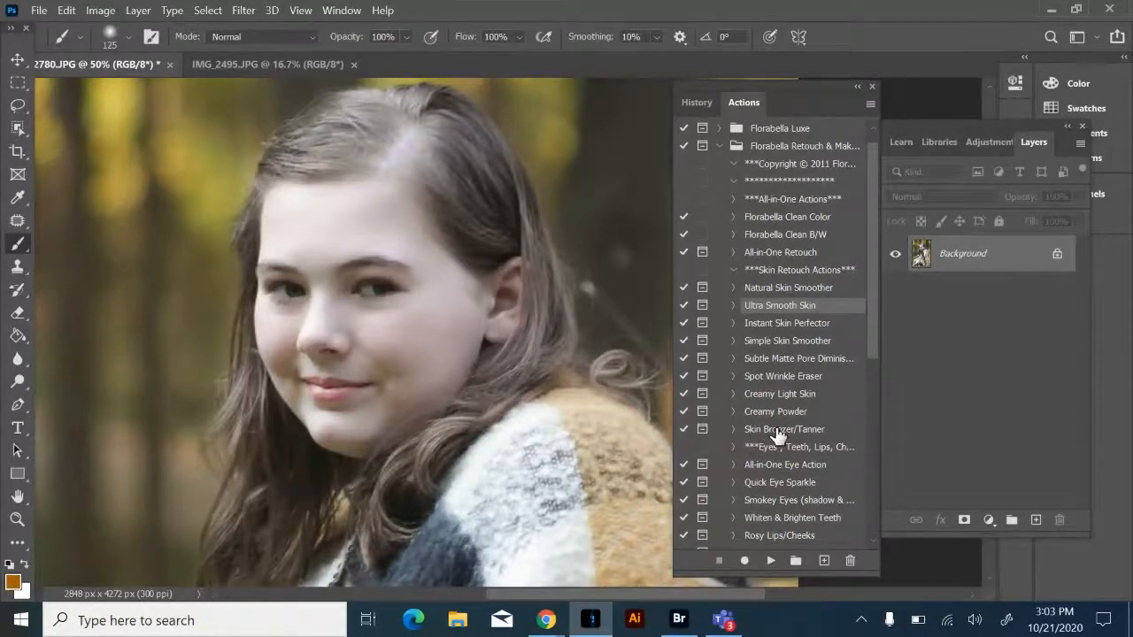
Step: Run the Quick Eye Sparkle action and dismiss its instruction message
left_click(784, 485)
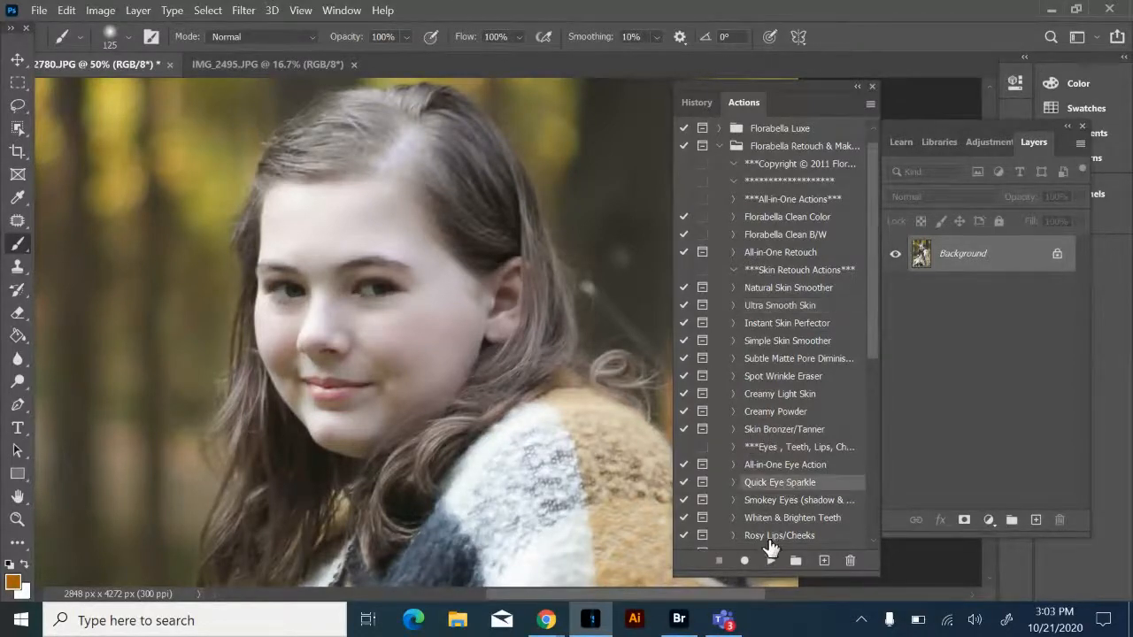
left_click(771, 560)
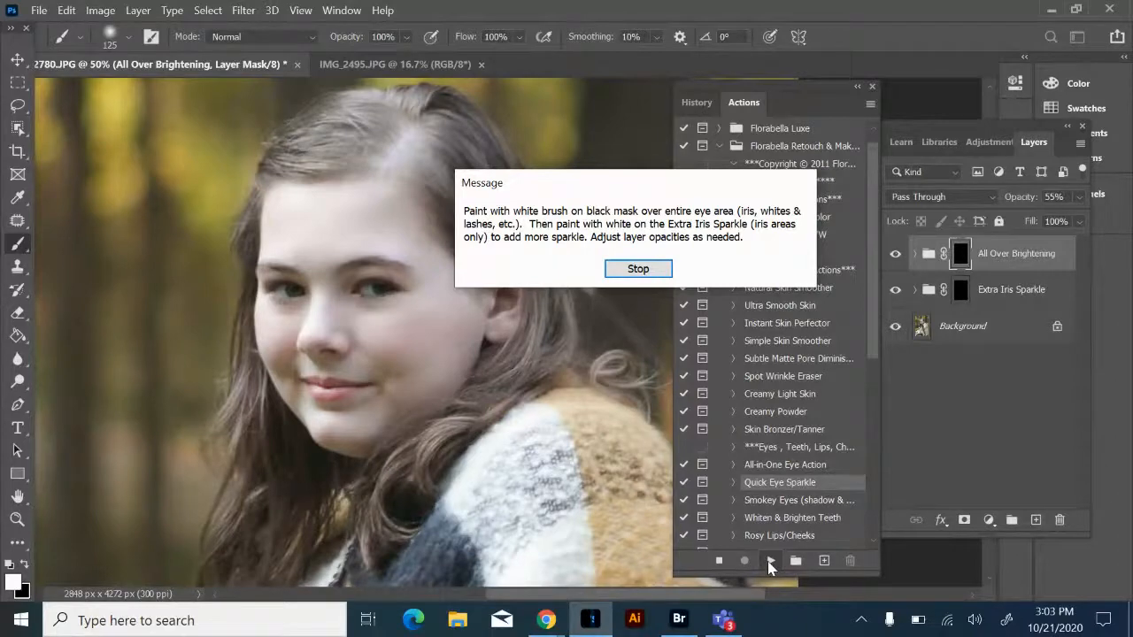
key("Return")
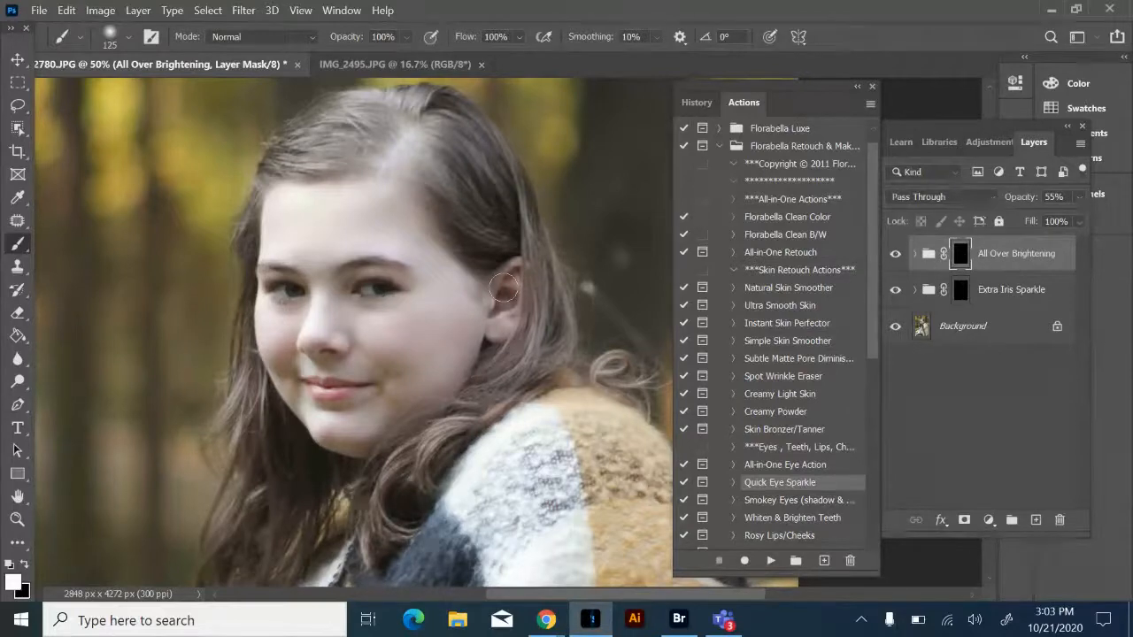
Step: Reduce the brush to 70 px and paint white over both eyes on the All Over Brightening mask
scroll(506, 298, "up", 1)
scroll(215, 271, "up", 1)
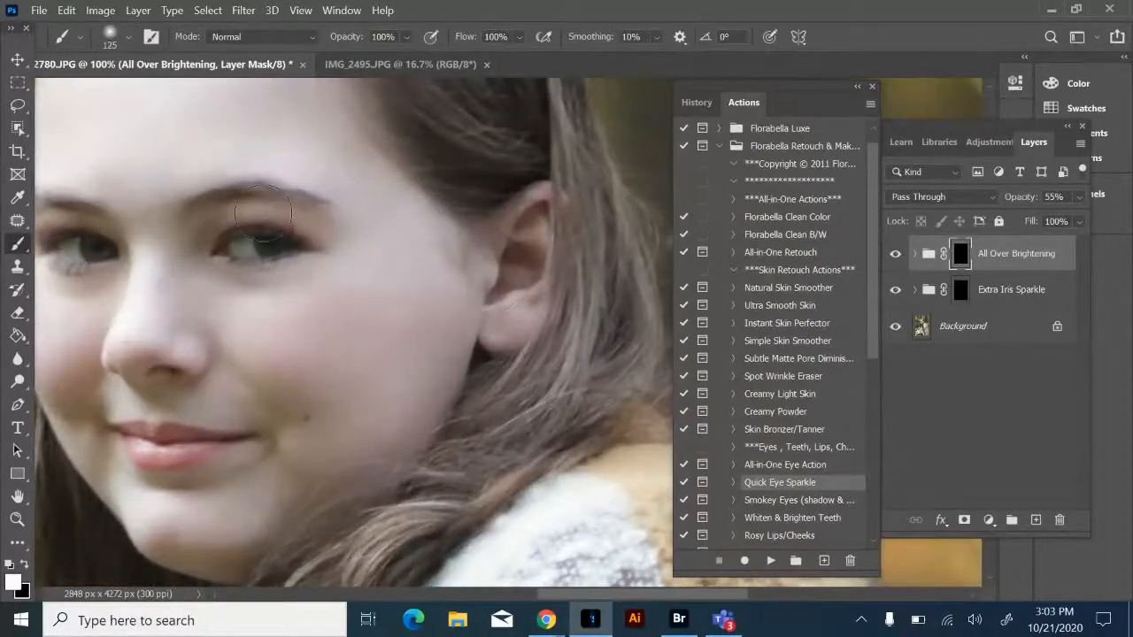
key("[")
key("[")
key("[")
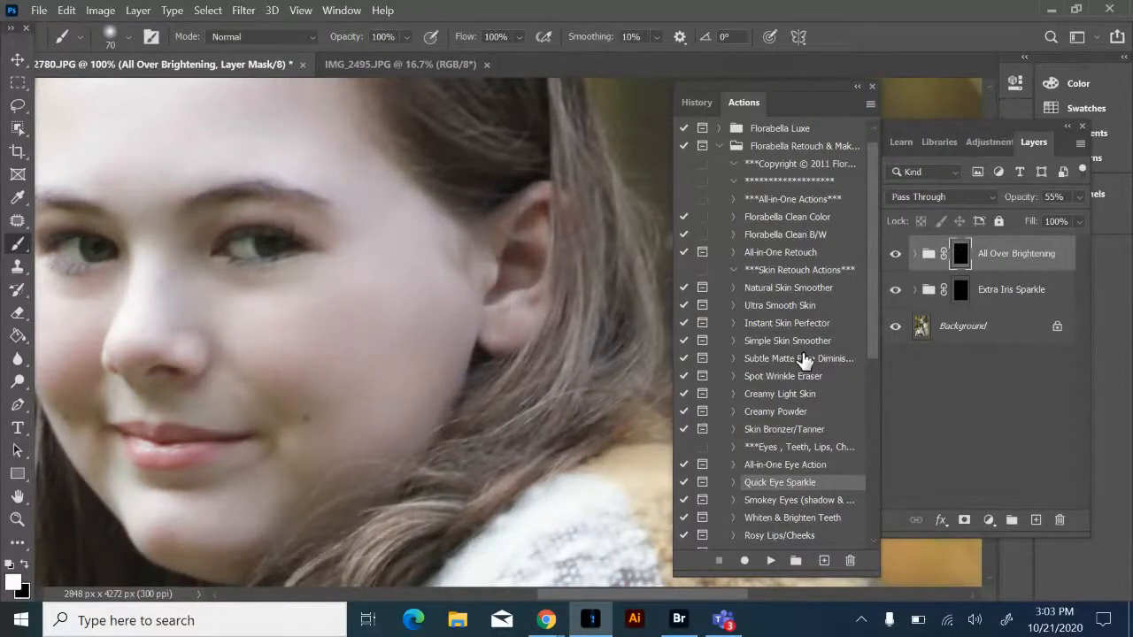
Step: Paint white over both irises on the Extra Iris Sparkle mask with a 40 px brush
left_click(961, 290)
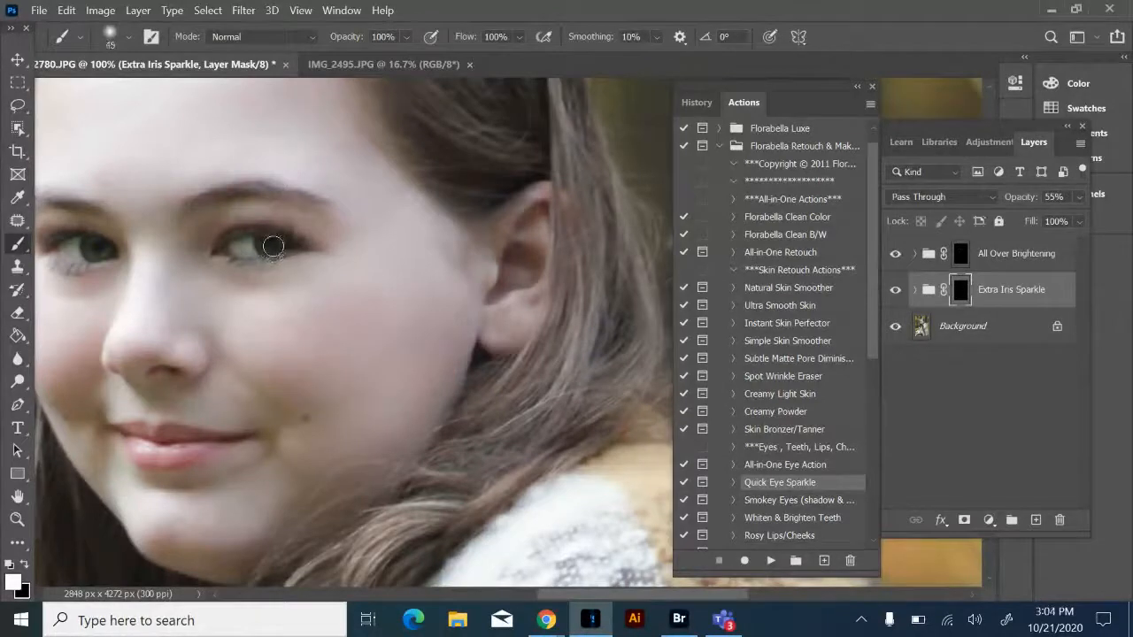
key("bracketleft")
key("bracketleft")
key("bracketleft")
left_click_drag(266, 243, 283, 245)
left_click_drag(112, 235, 101, 246)
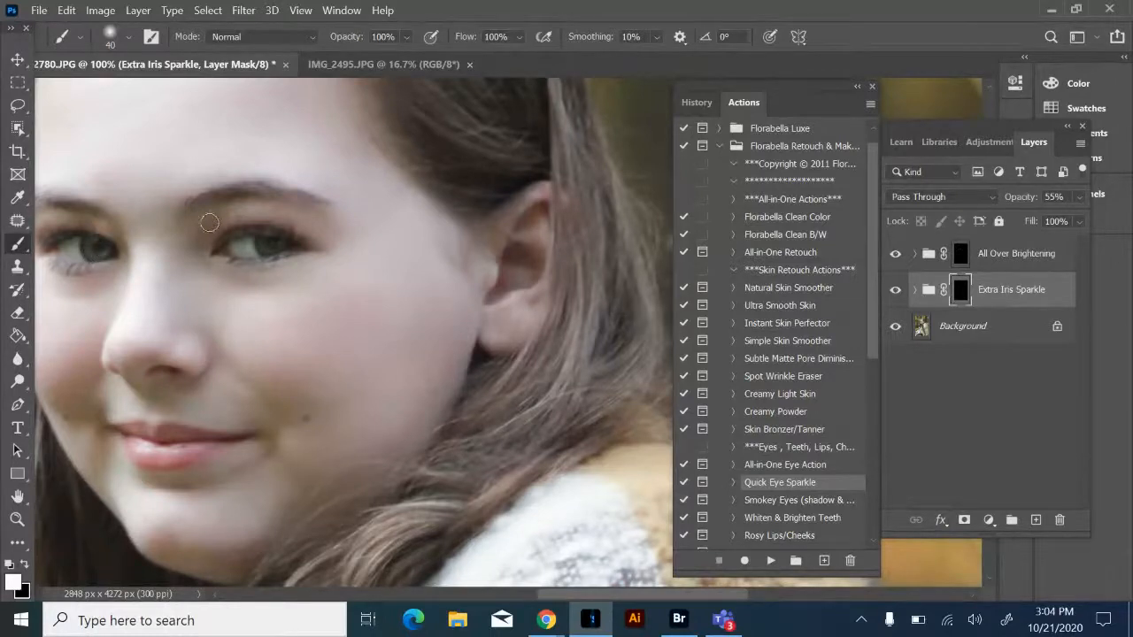
Step: Switch the foreground colour to black and raise the Extra Iris Sparkle group's opacity to 100%
left_click(25, 565)
left_click(1080, 196)
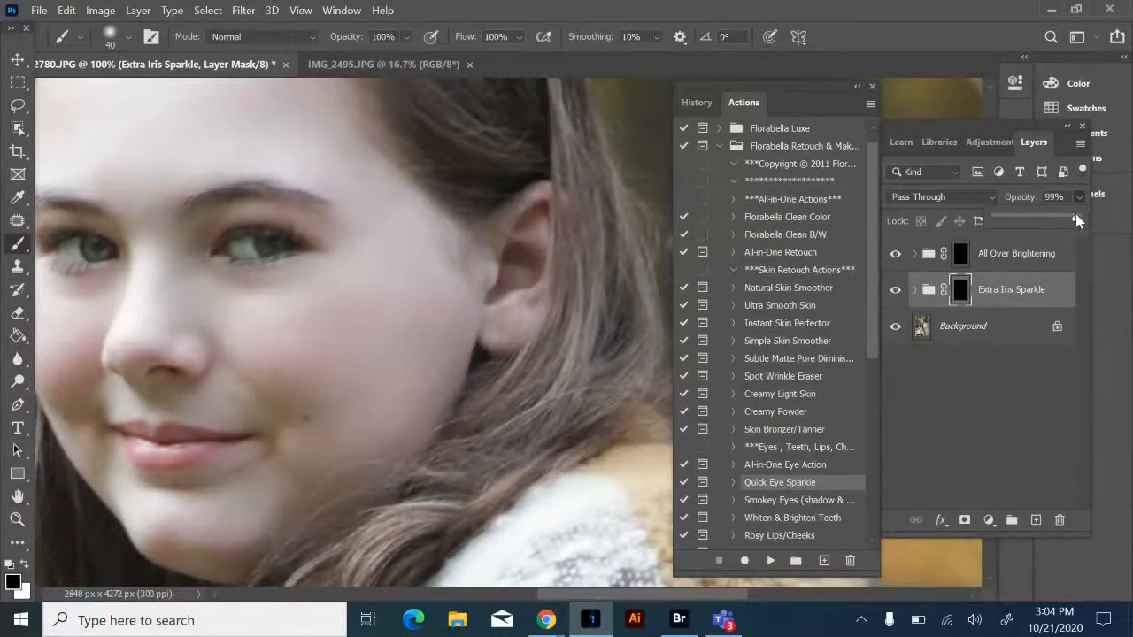
left_click_drag(1009, 235, 1109, 234)
left_click(1105, 269)
Step: Raise the All Over Brightening group's opacity to 76% and toggle its visibility to compare the eyes
left_click(1066, 257)
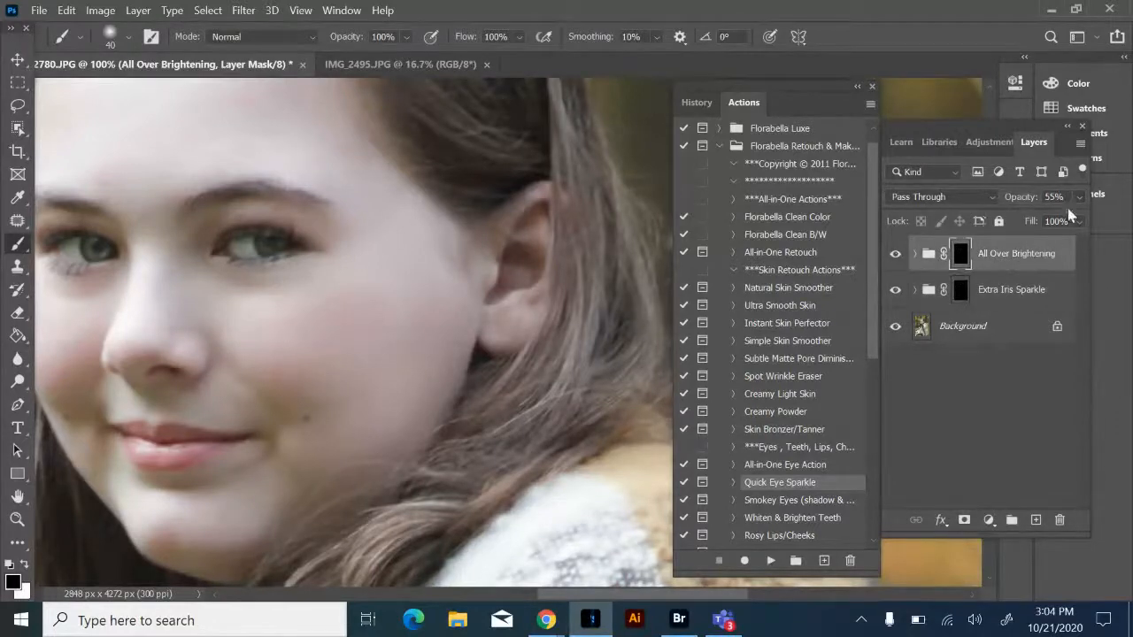
left_click(1079, 197)
key("ctrl+minus")
key("ctrl+minus")
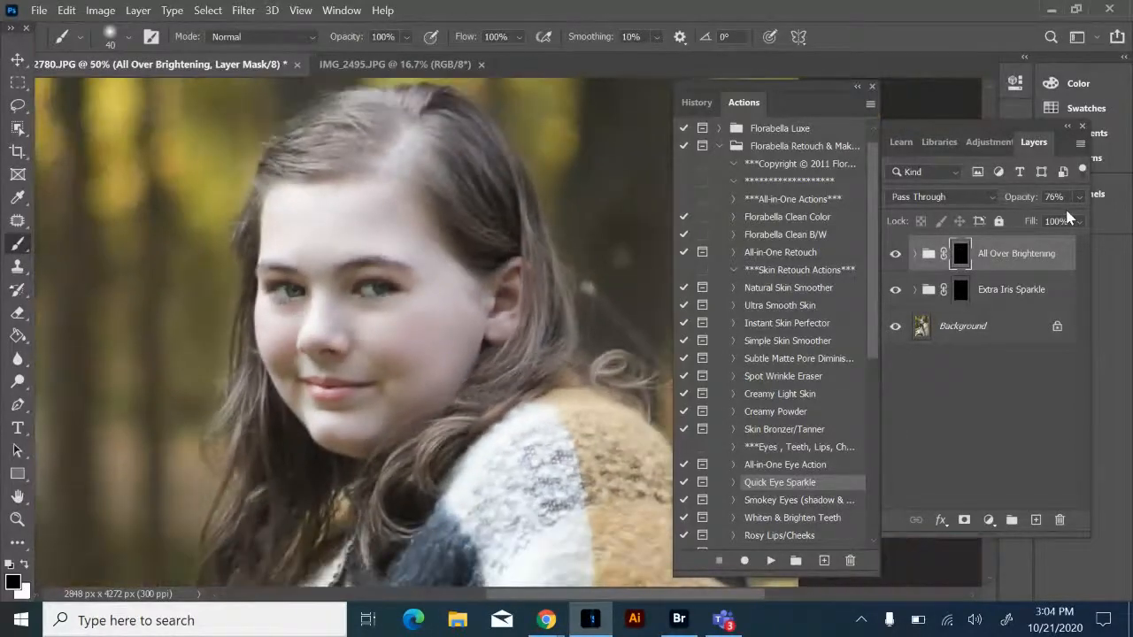
key("ctrl+minus")
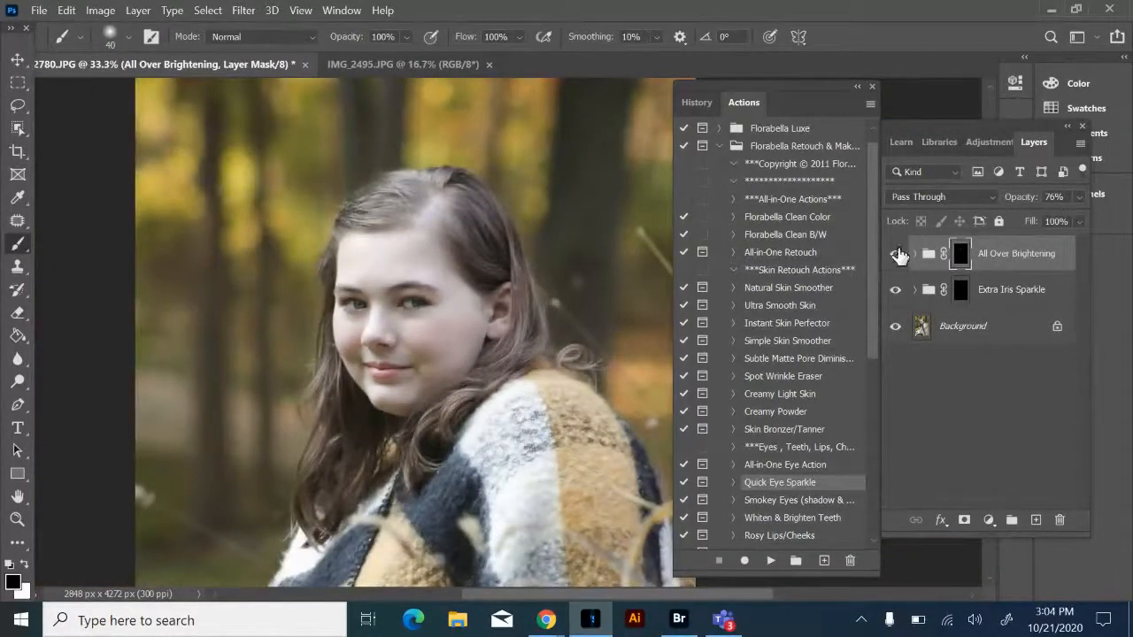
left_click(894, 255)
left_click(895, 256)
left_click(895, 256)
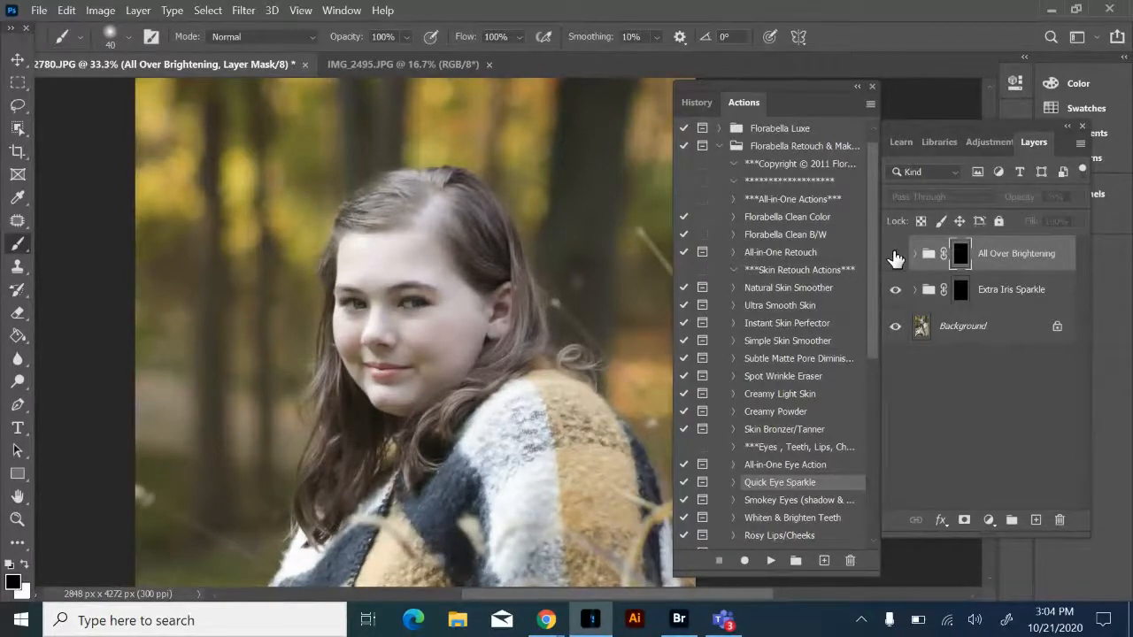
left_click(894, 254)
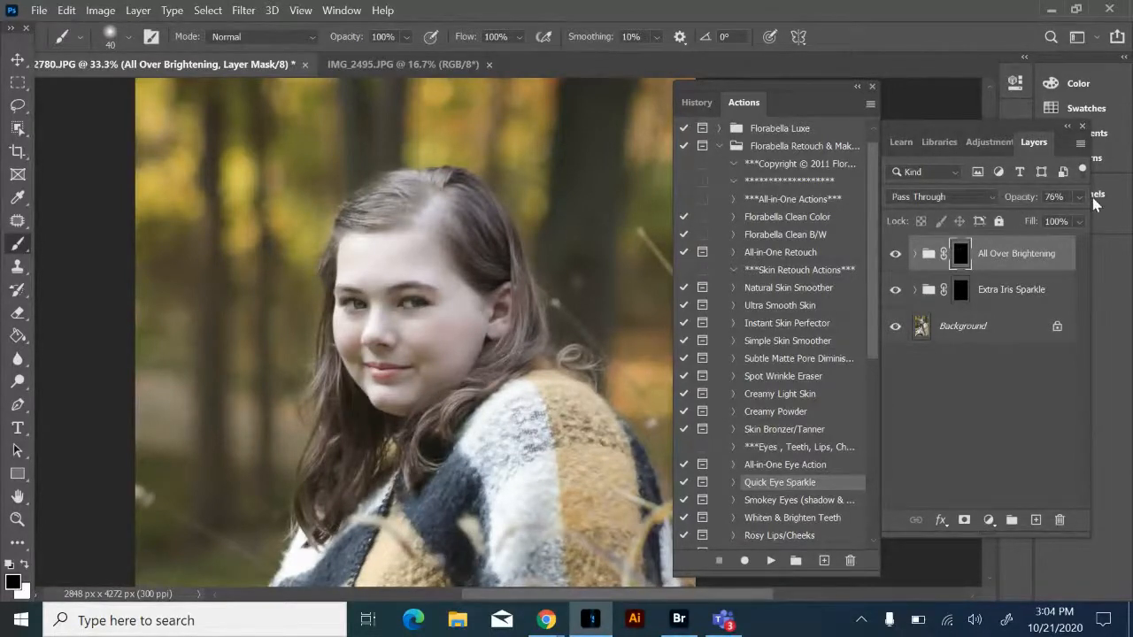
Step: Lower the opacity of the All Over Brightening group to 45% and the Extra Iris Sparkle group to 71%
left_click(1080, 197)
left_click_drag(1060, 219, 1037, 222)
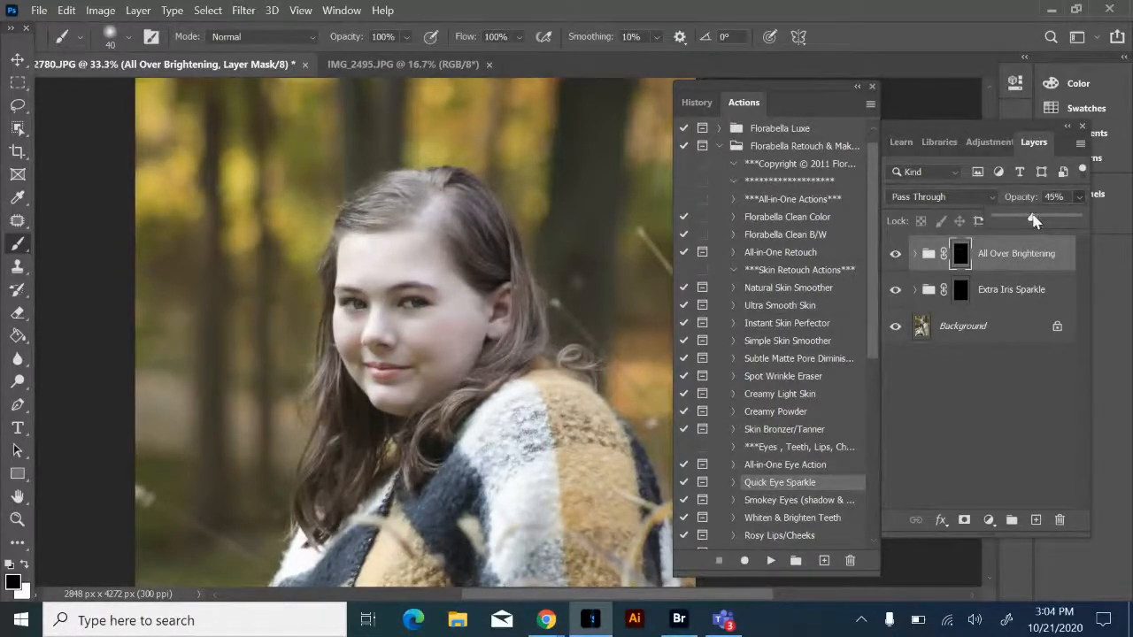
left_click(993, 286)
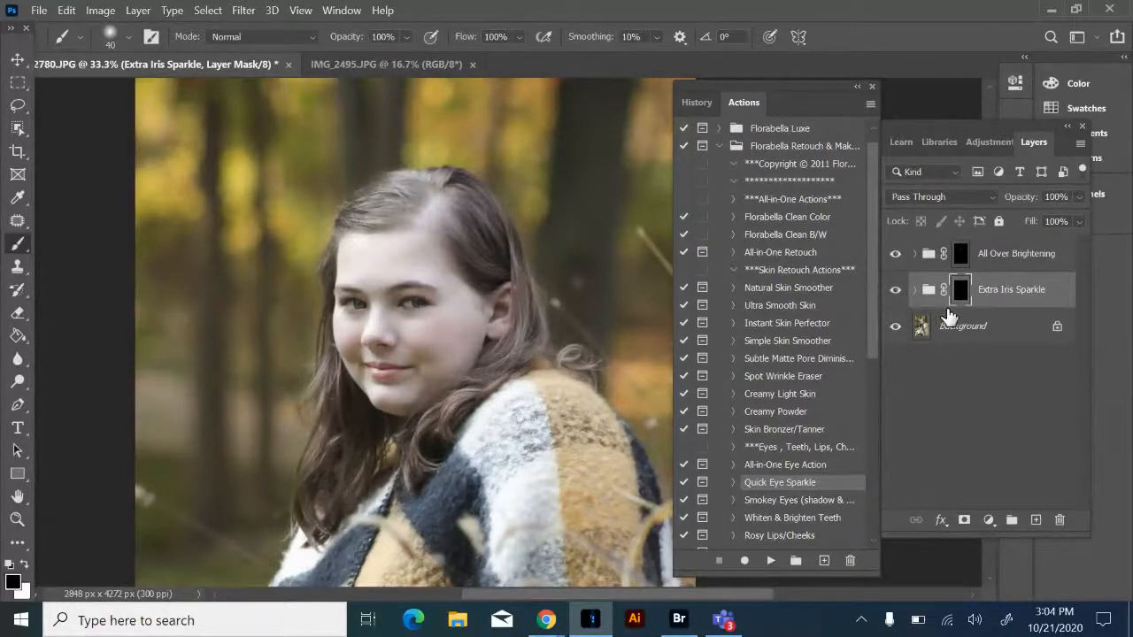
left_click(1079, 196)
left_click_drag(1079, 217, 1055, 220)
left_click(23, 565)
left_click(23, 566)
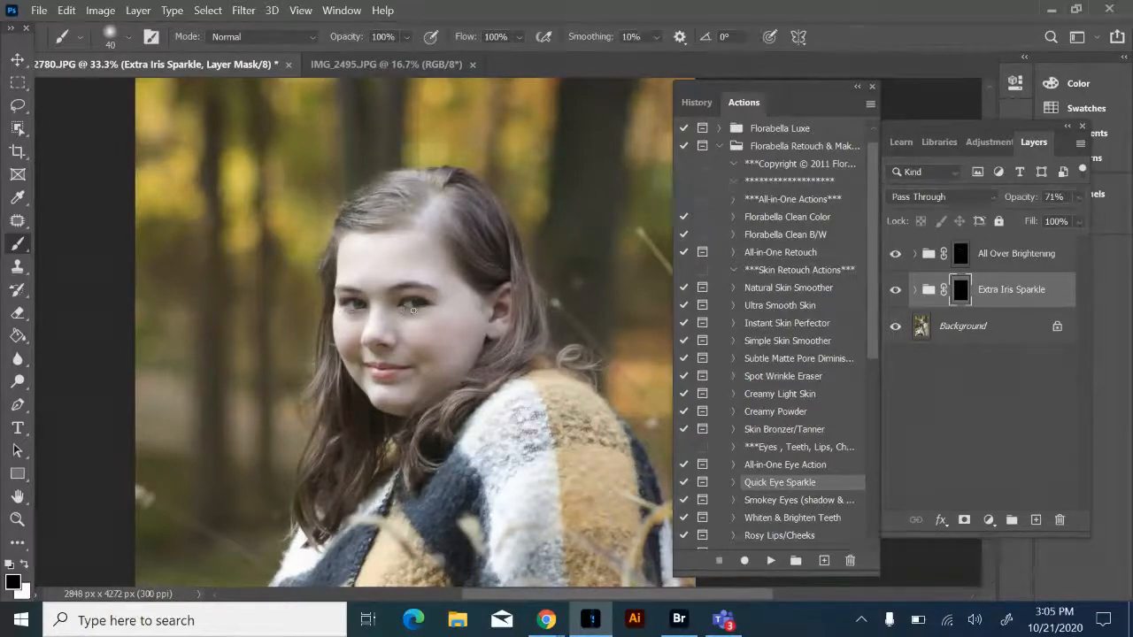
left_click(960, 254)
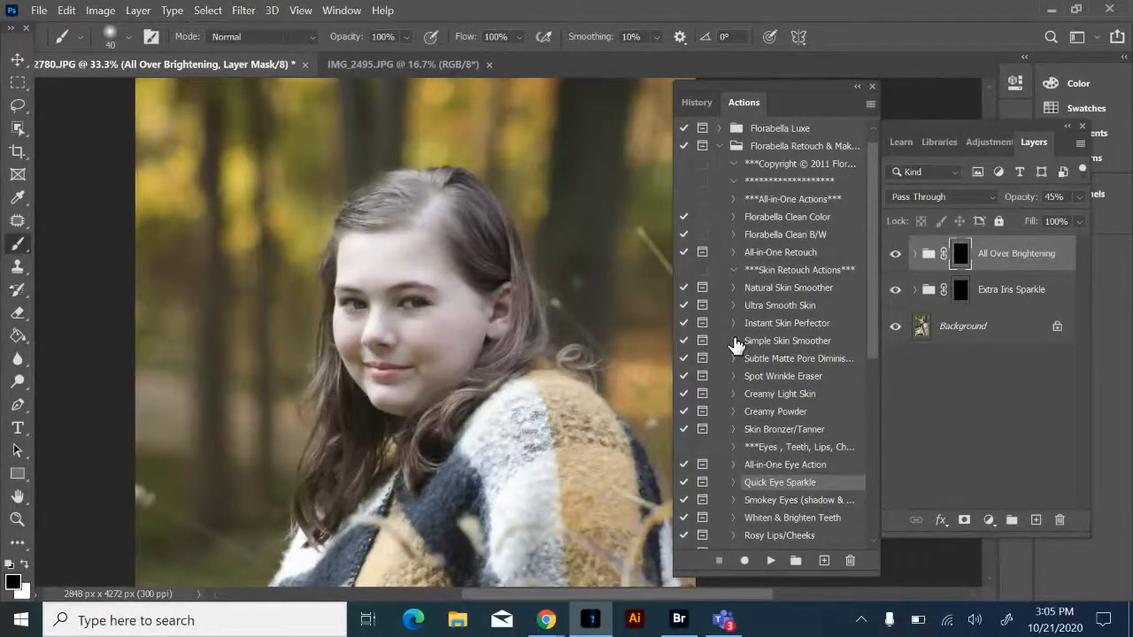
Step: Flatten the two eye retouch groups into the Background layer
right_click(997, 328)
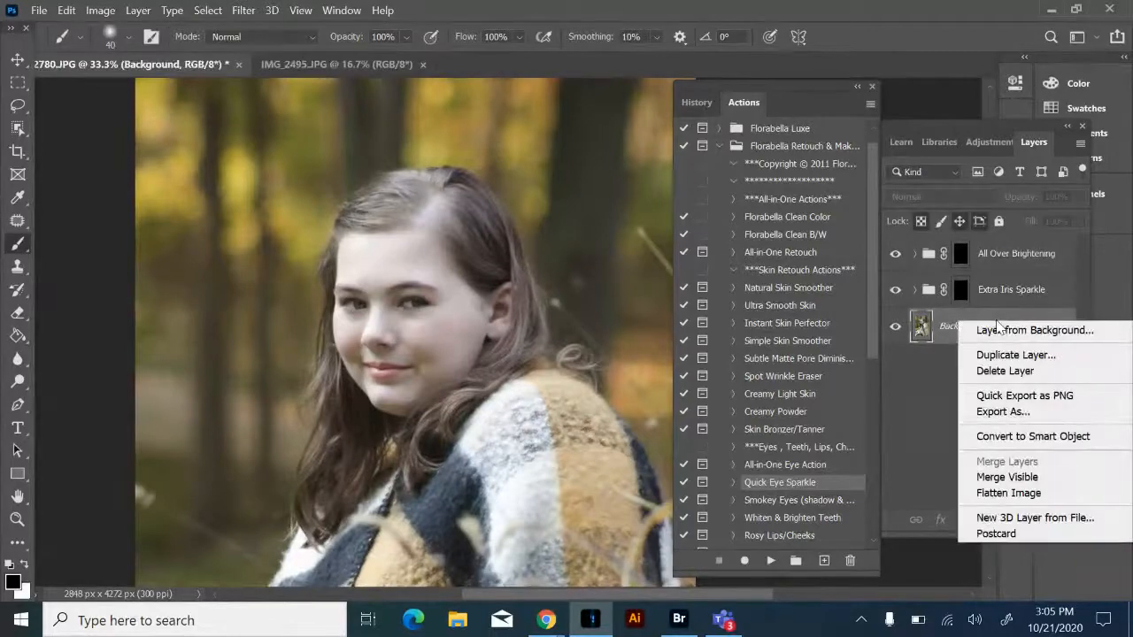
left_click(1015, 501)
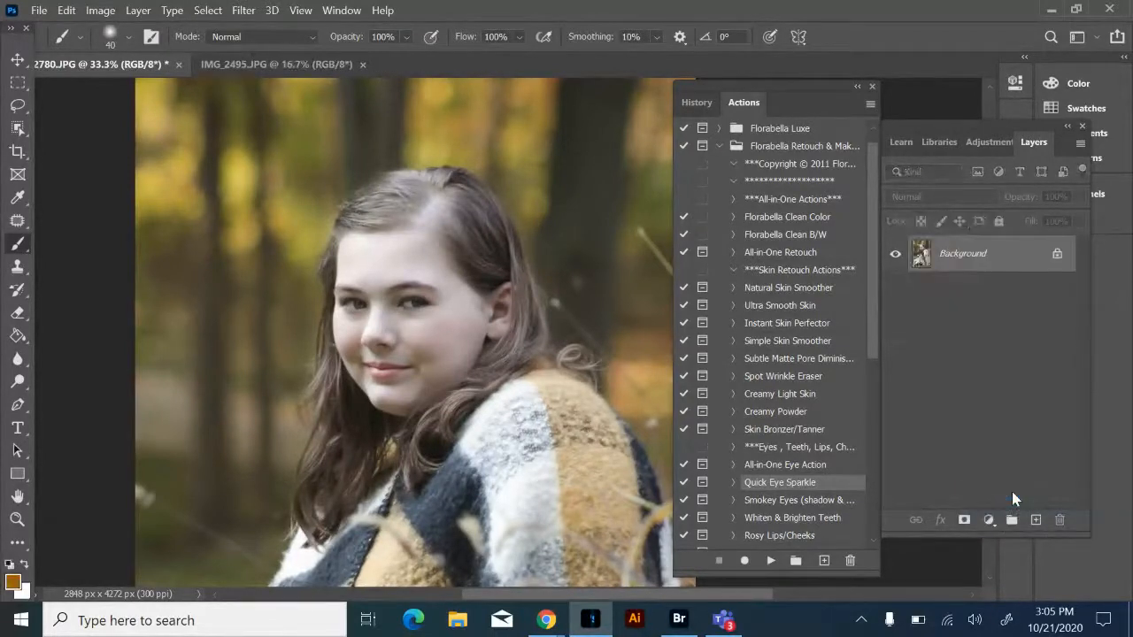
key("ctrl+plus")
key("ctrl+plus")
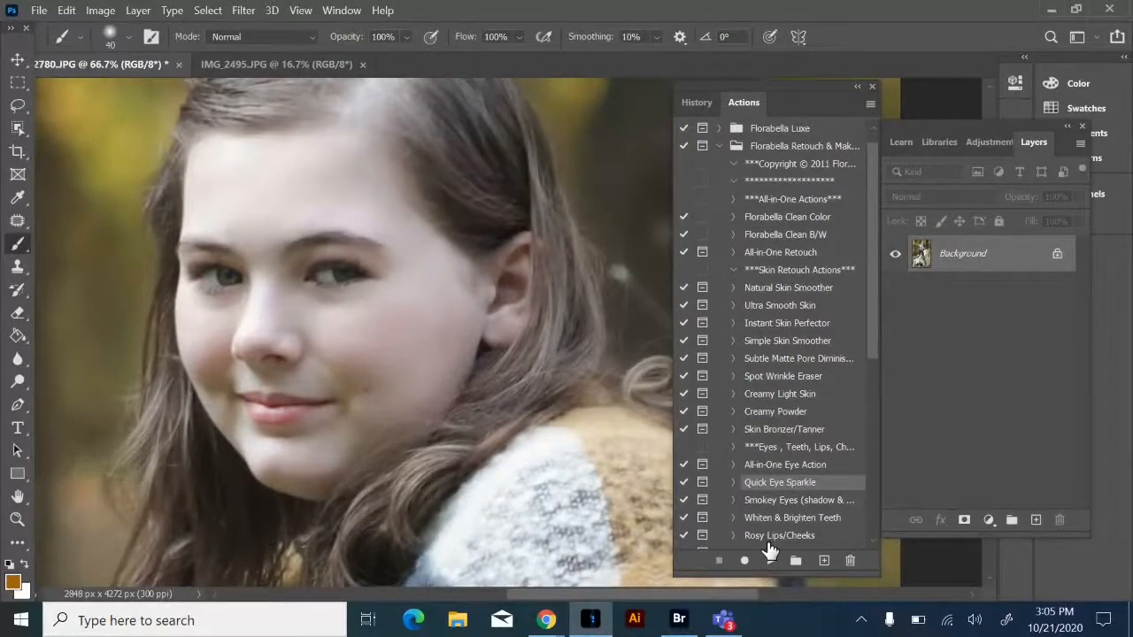
Step: Run the Rosy Lips/Cheeks action on the portrait and dismiss its instruction message
scroll(778, 498, "down", 2)
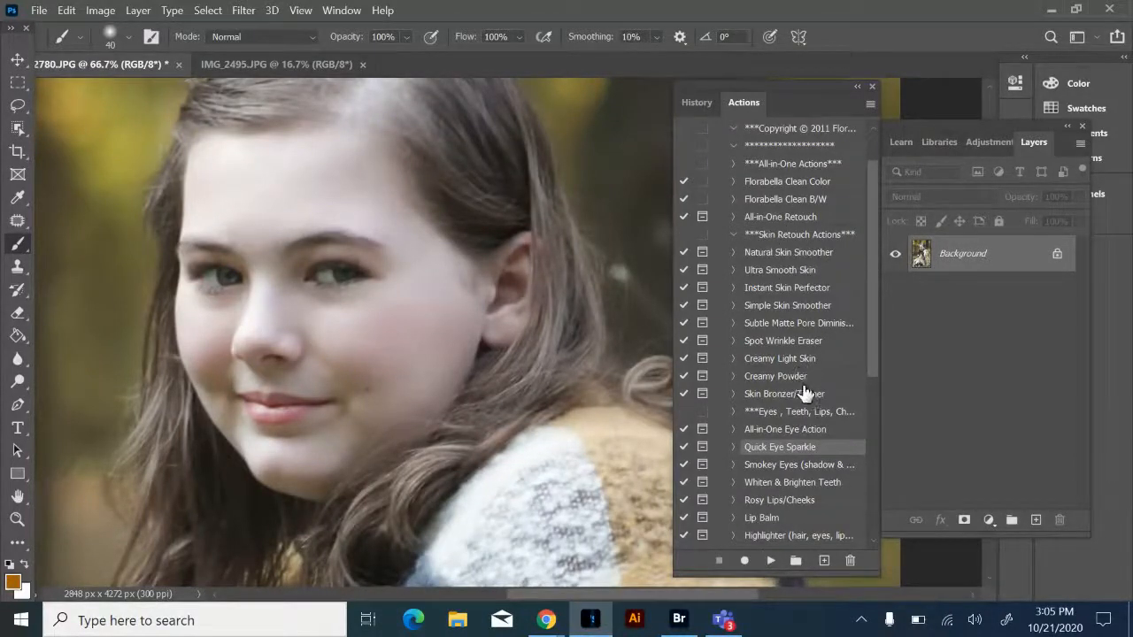
left_click(781, 500)
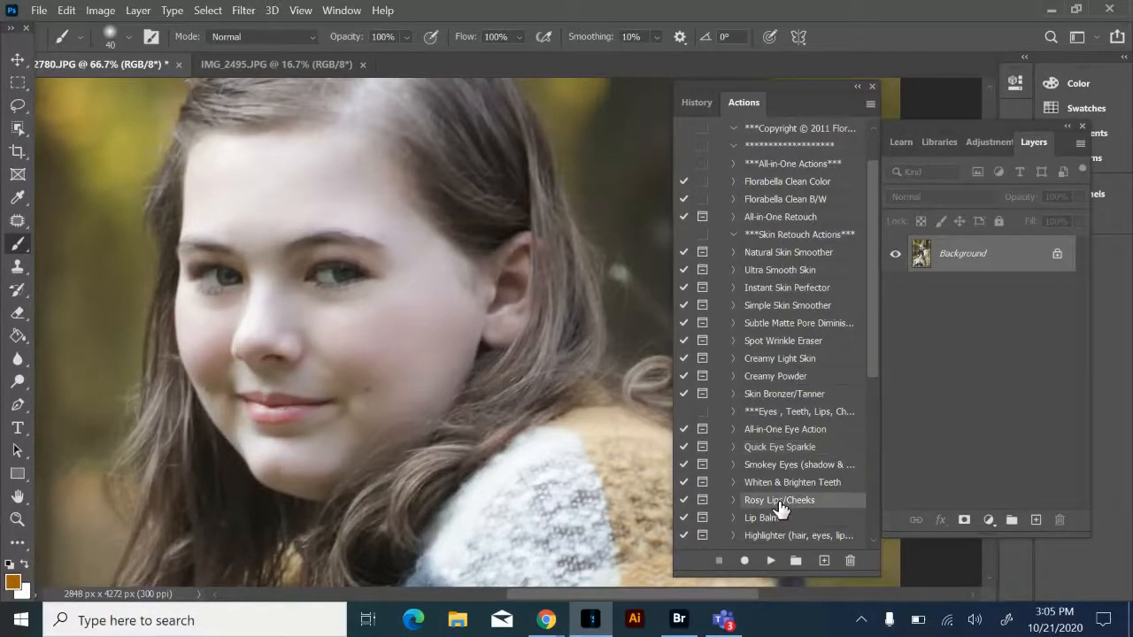
left_click(772, 561)
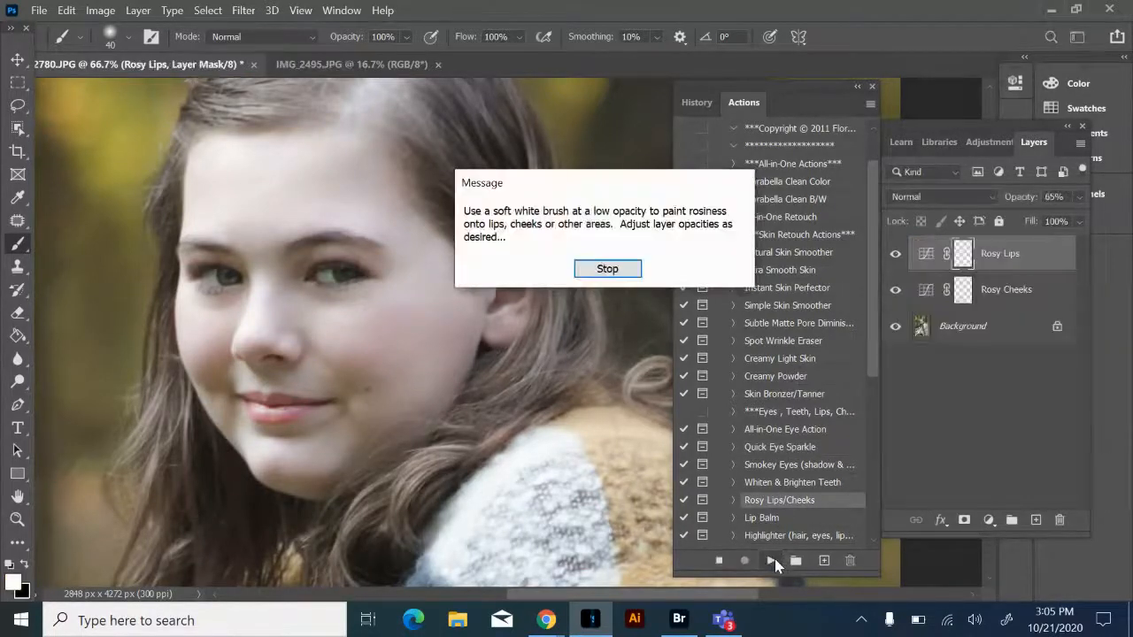
key("Return")
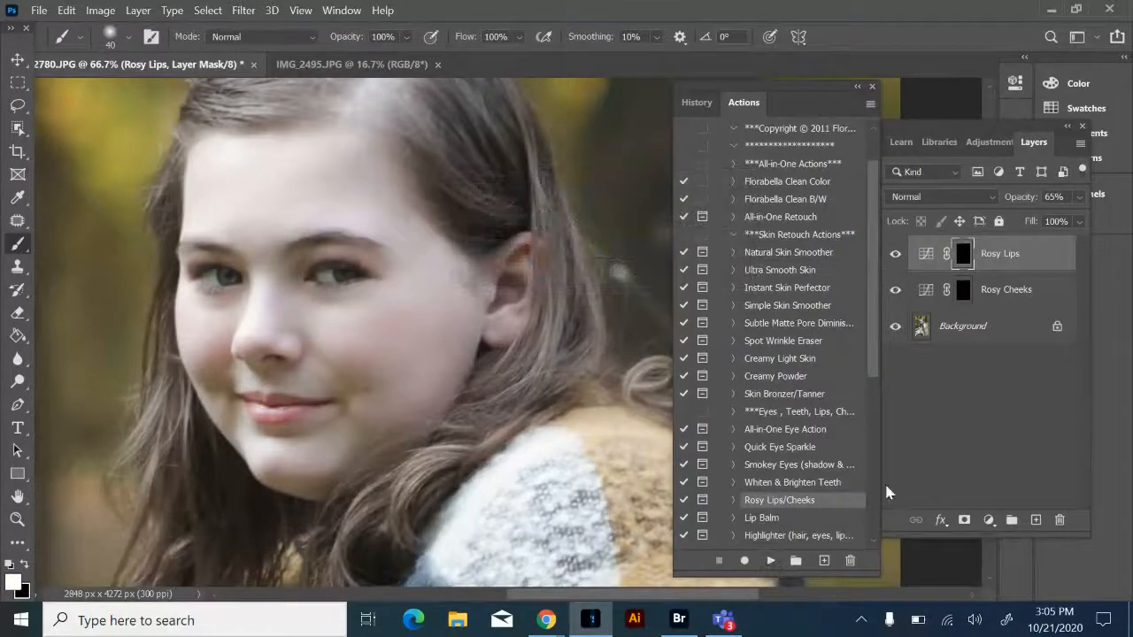
Step: Paint white on the Rosy Cheeks layer mask with a 300 px soft brush to redden the cheek nearer the visible ear
left_click(994, 295)
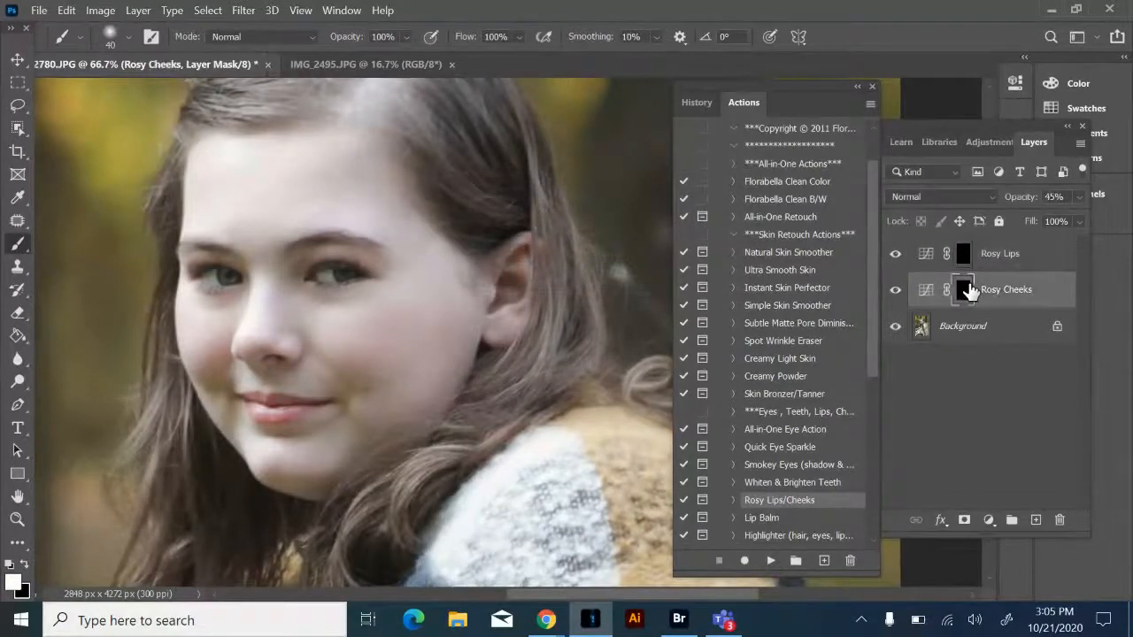
key("bracketright")
key("bracketright")
key("bracketright")
key("bracketright")
key("bracketright")
key("bracketright")
key("bracketright")
key("bracketright")
key("bracketright")
key("bracketright")
key("bracketright")
key("bracketright")
mouse_move(374, 324)
left_mouse_down()
mouse_move(423, 324)
mouse_move(436, 307)
mouse_move(357, 351)
left_mouse_up()
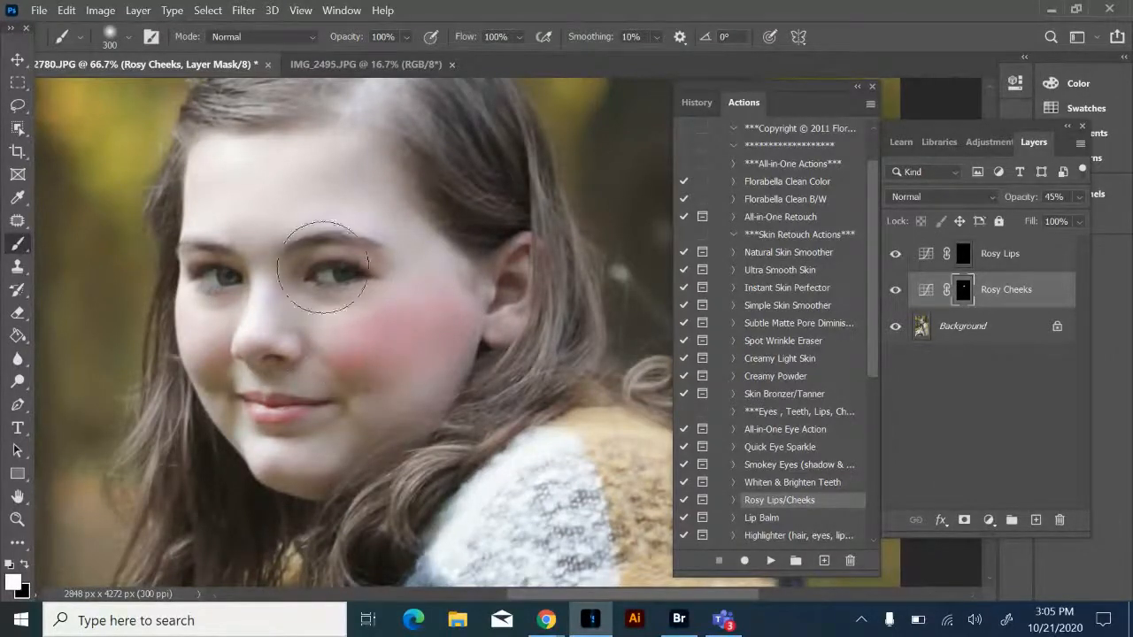
Step: Reduce the brush to 175 px and paint rosiness onto the other cheek, the nose and the forehead along the hairline
key("bracketleft")
key("bracketleft")
key("bracketleft")
key("bracketleft")
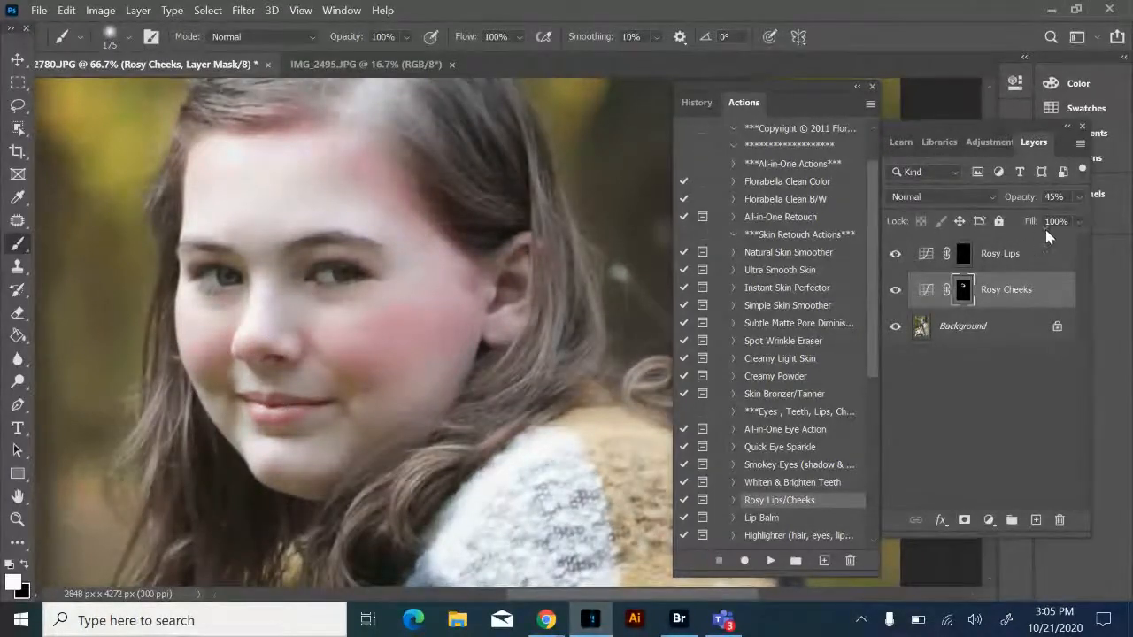
Step: Lower the Rosy Cheeks layer's opacity to 18% and check the blush on a wider view of the portrait
left_click(1079, 196)
left_click_drag(1031, 217, 1012, 220)
key("ctrl+minus")
key("ctrl+minus")
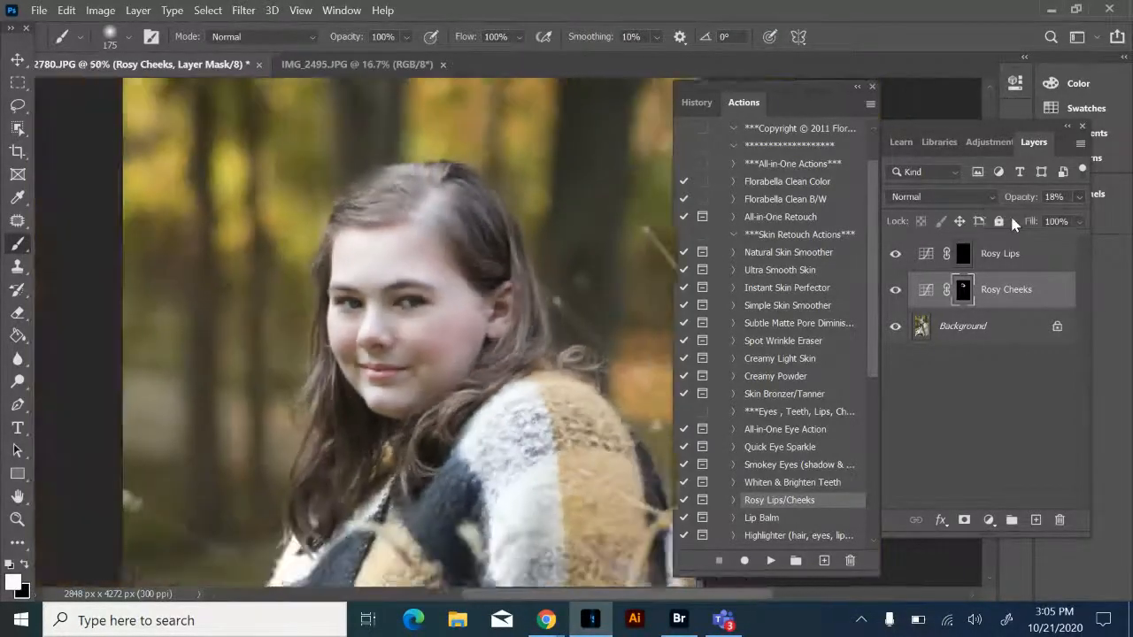